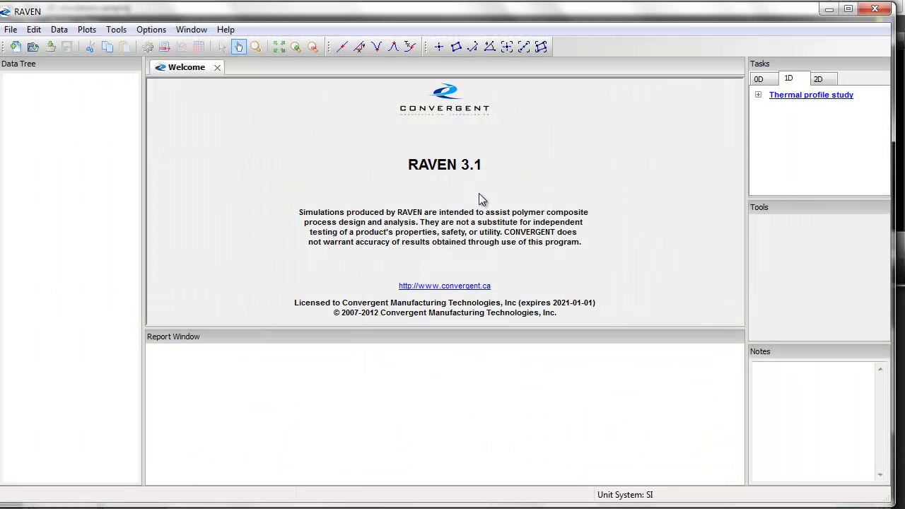
Create a 1D thermal profile study filled with the six-layer stack from RAVEN Thermal Profile Stack.rsf.
click(790, 77)
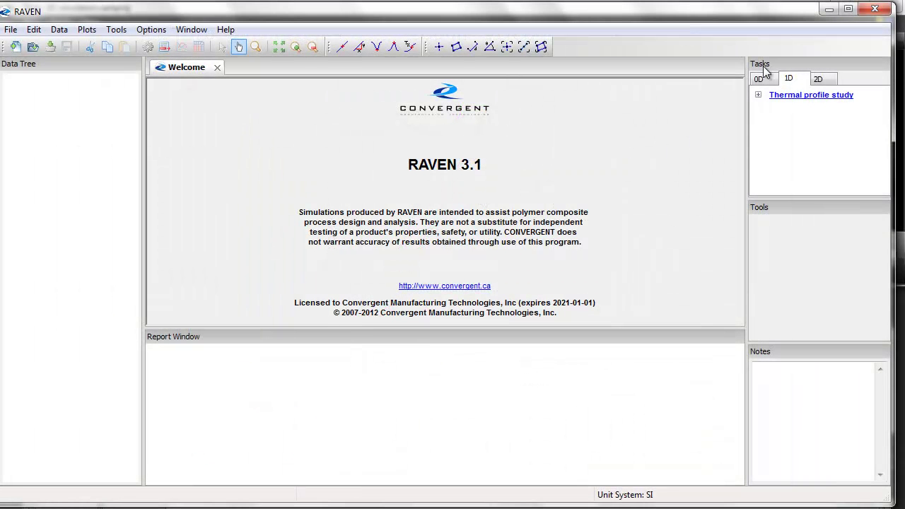
click(790, 99)
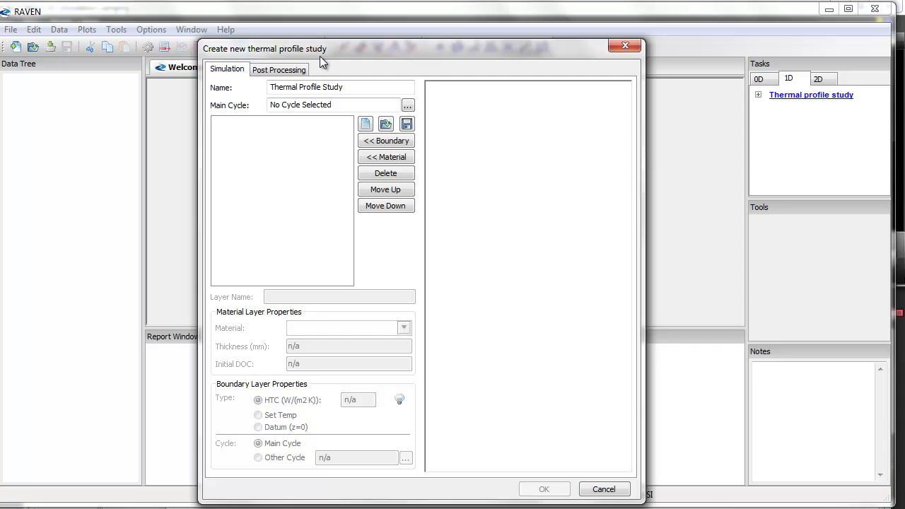
click(386, 125)
click(386, 186)
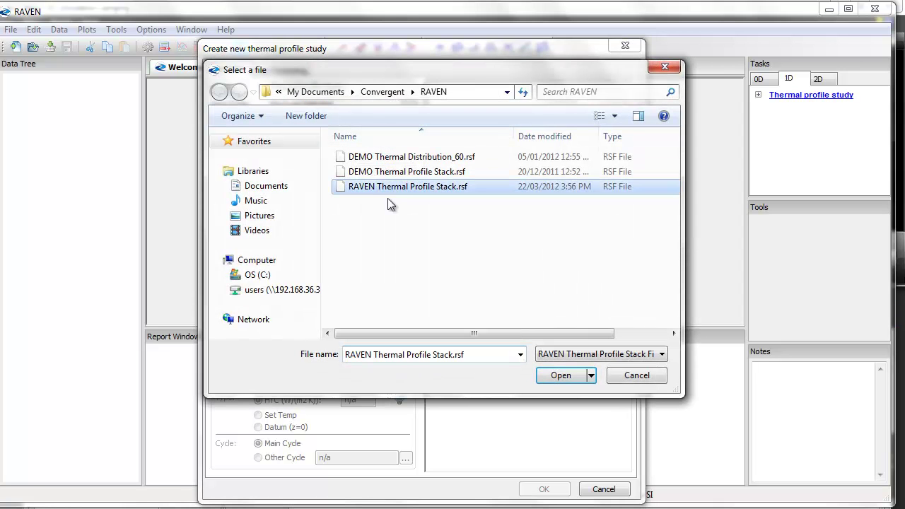
click(555, 376)
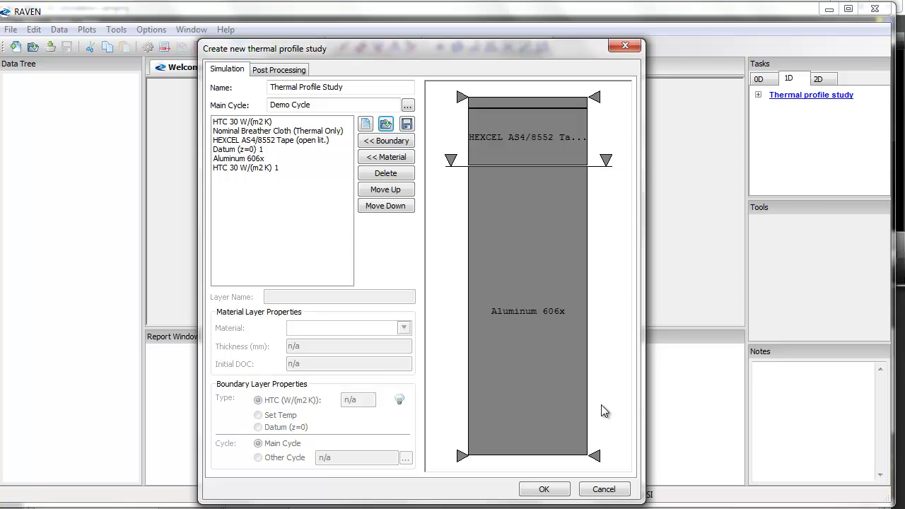
click(553, 396)
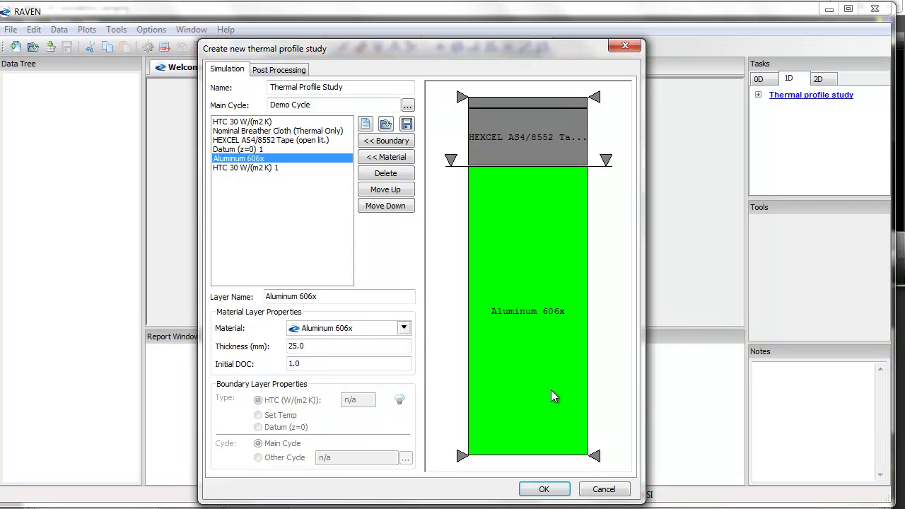
click(520, 151)
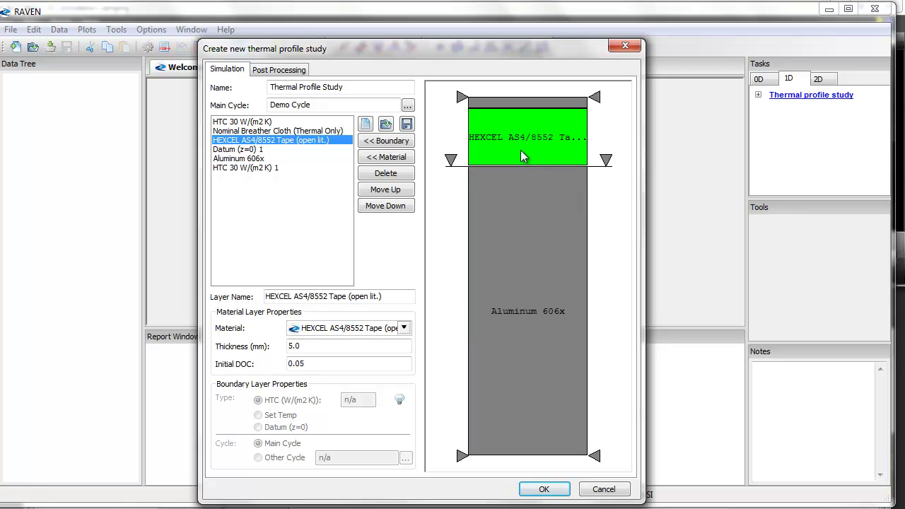
click(521, 103)
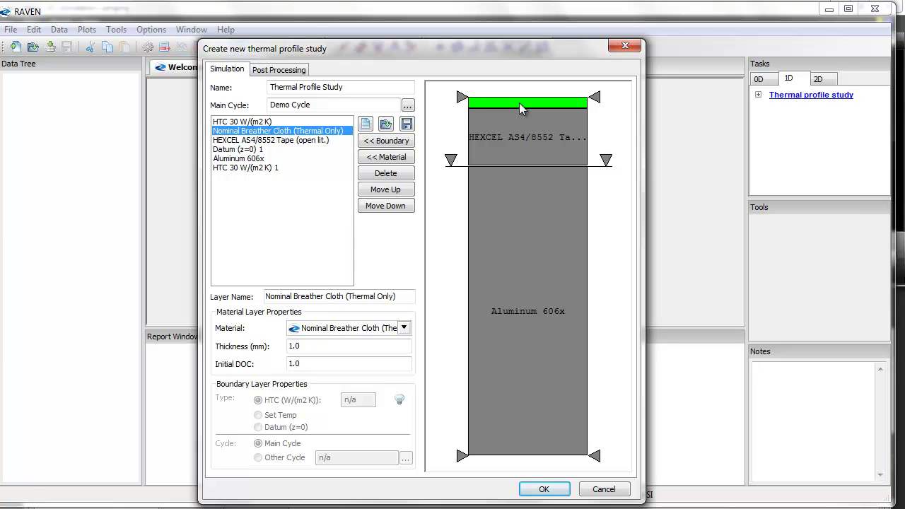
click(462, 99)
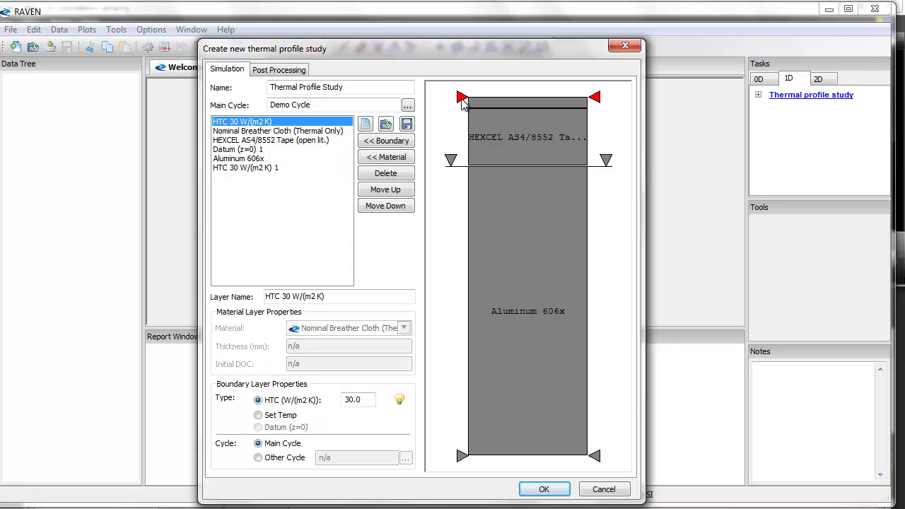
click(461, 455)
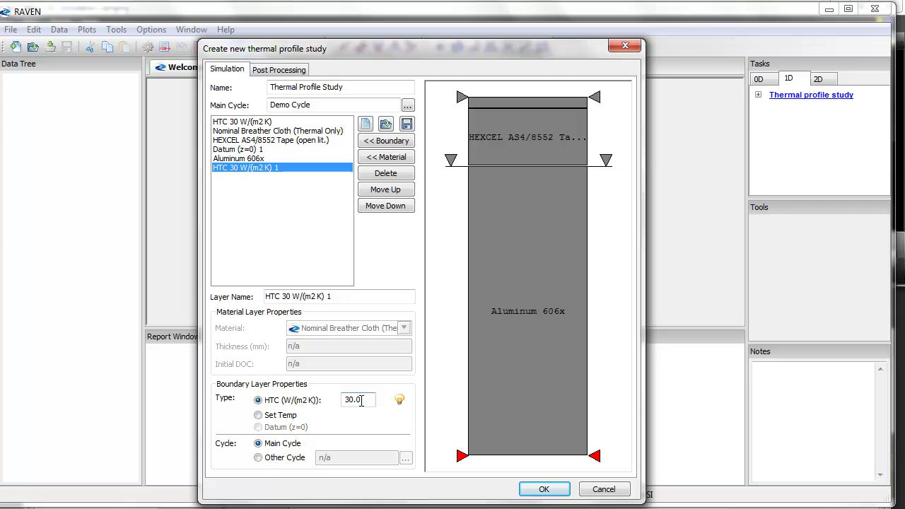
click(453, 161)
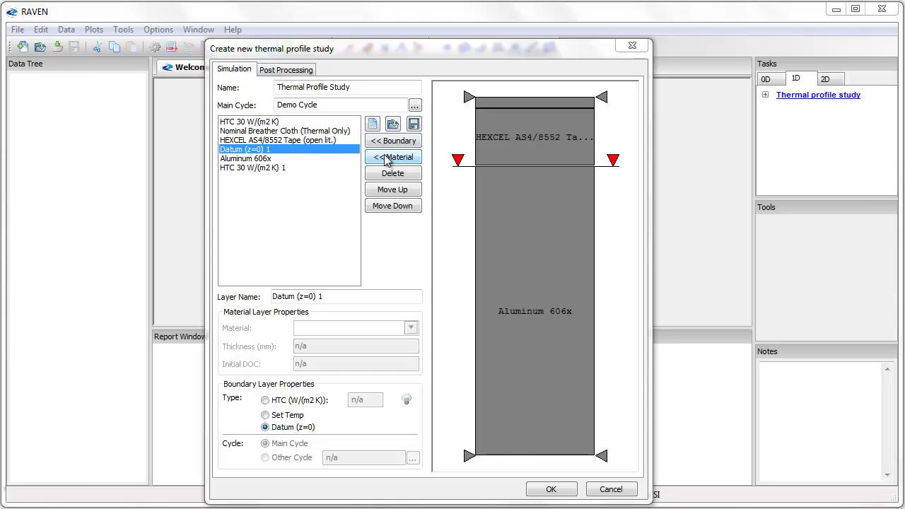
Insert an ACG MTM45-1 layer, move it up and back down, then delete it.
click(386, 160)
click(392, 191)
click(391, 191)
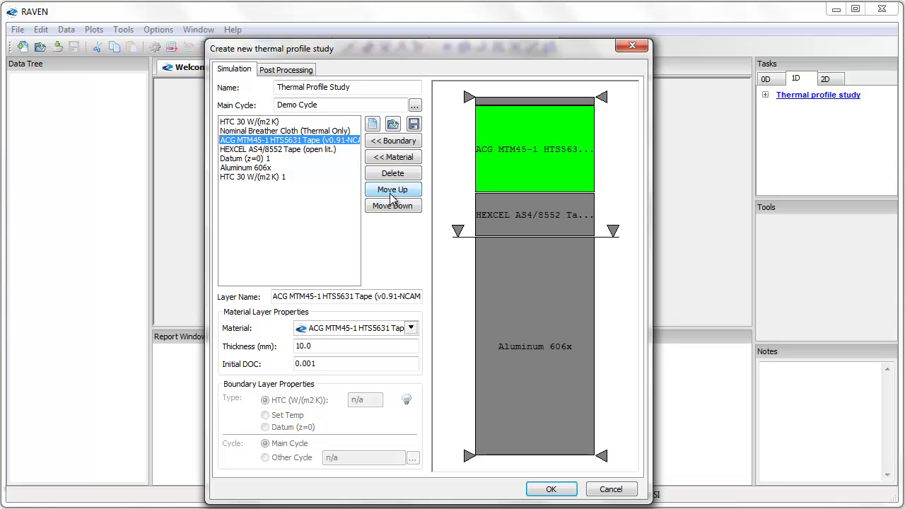
click(392, 206)
click(393, 175)
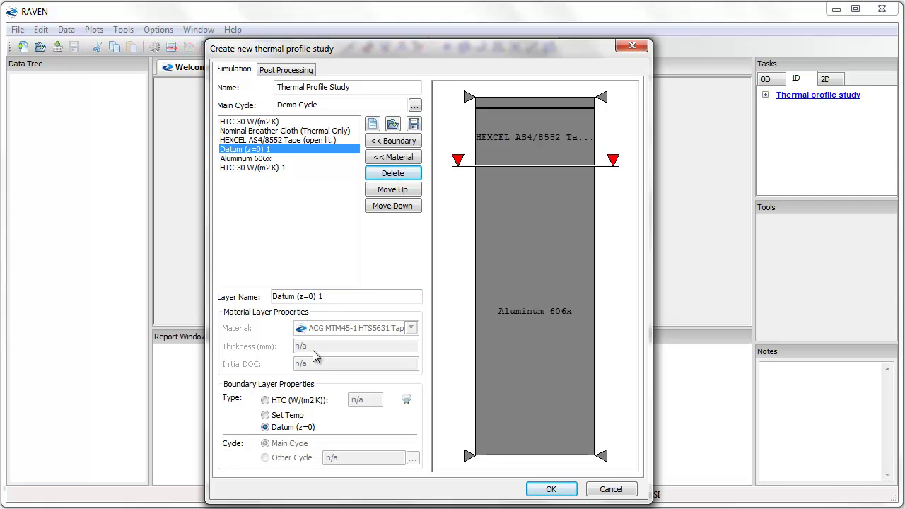
Change the Aluminum 606x layer thickness from 25.0 to 10 mm.
click(265, 160)
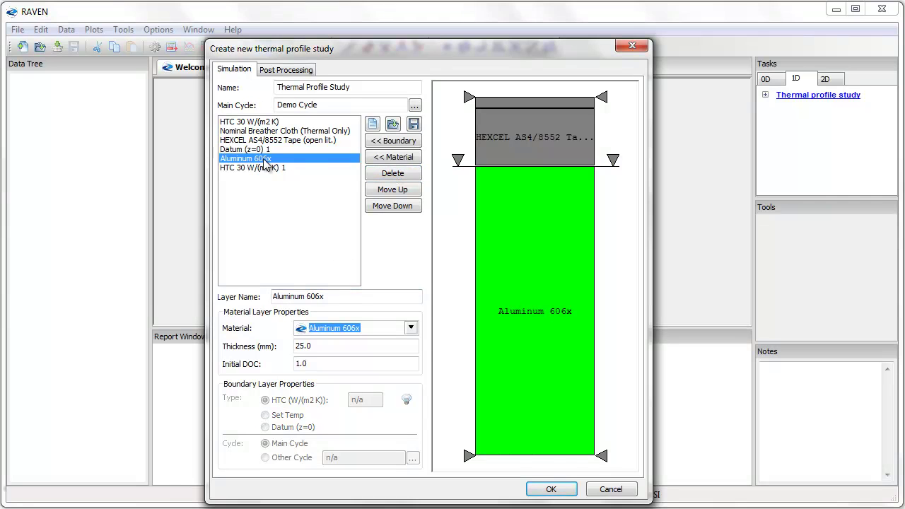
drag(314, 346, 294, 348)
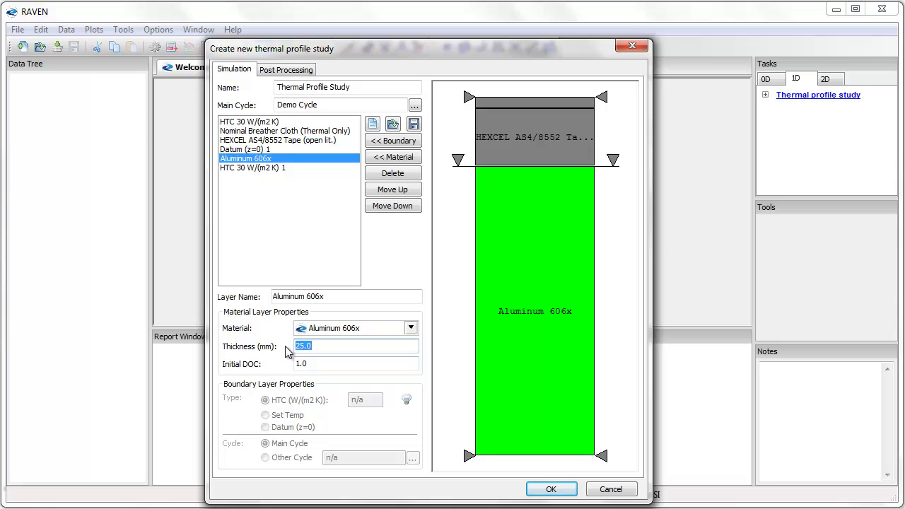
text(10)
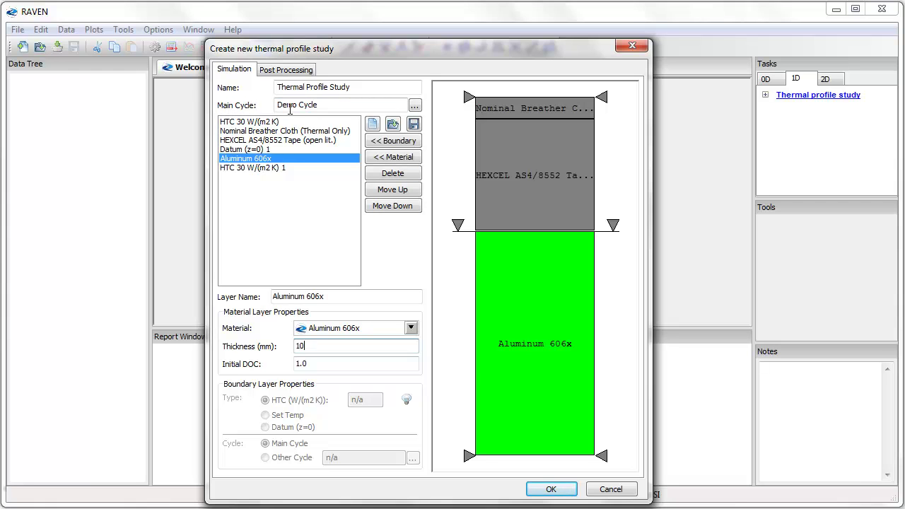
click(415, 105)
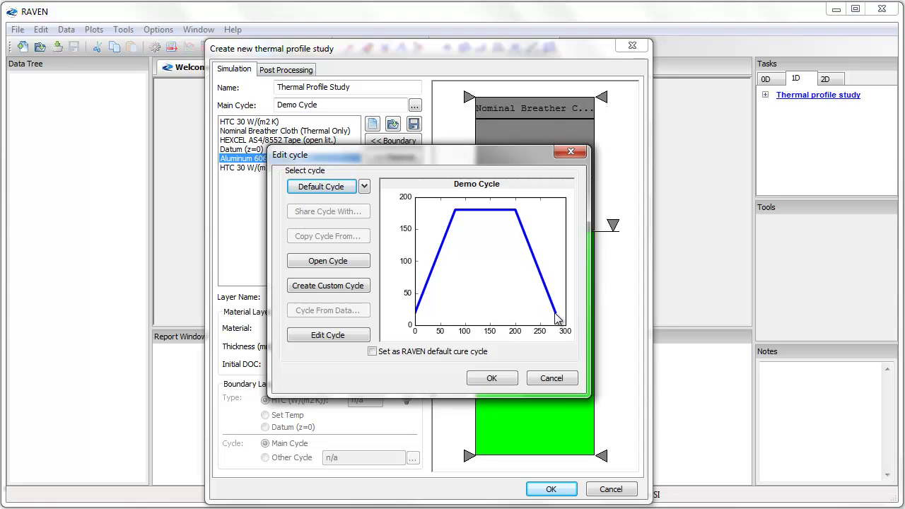
click(491, 378)
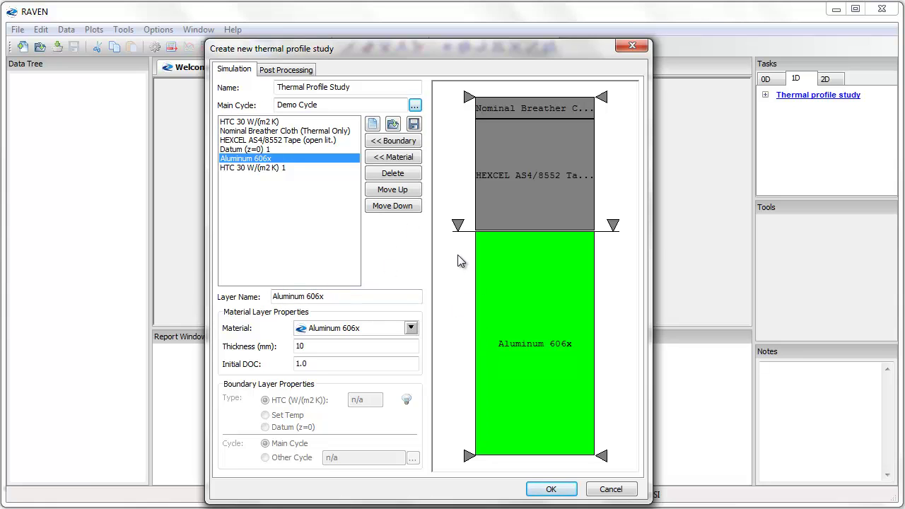
click(501, 168)
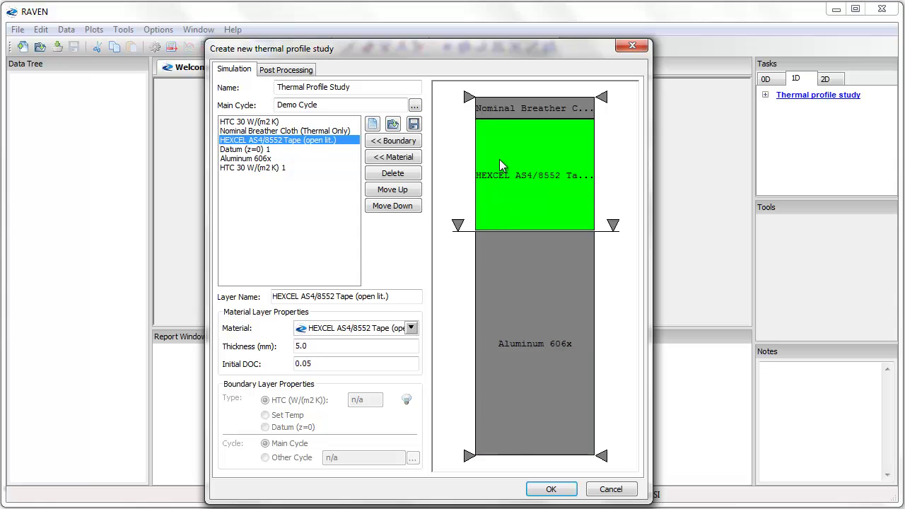
click(504, 108)
click(470, 99)
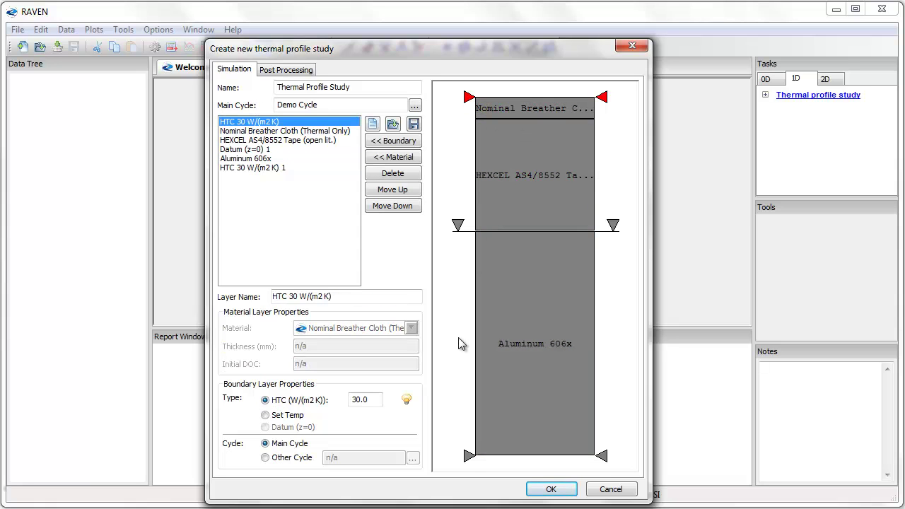
click(470, 457)
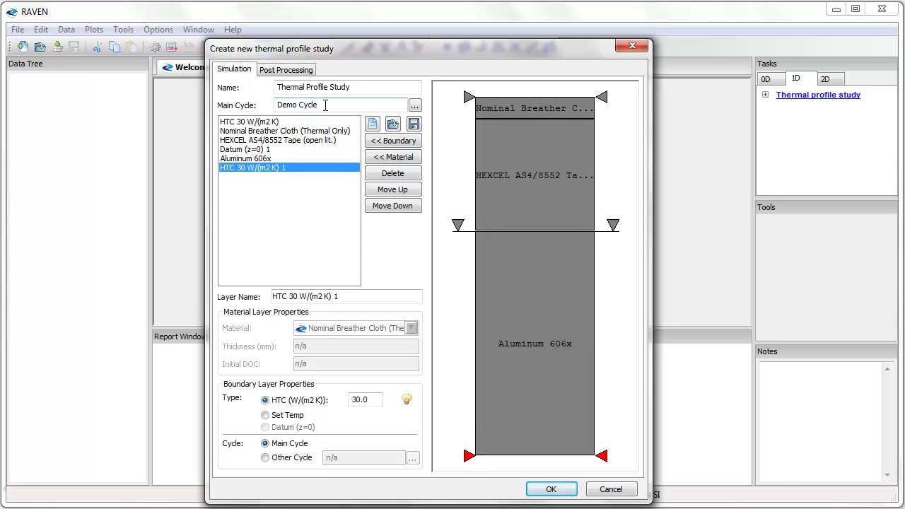
drag(329, 105, 272, 107)
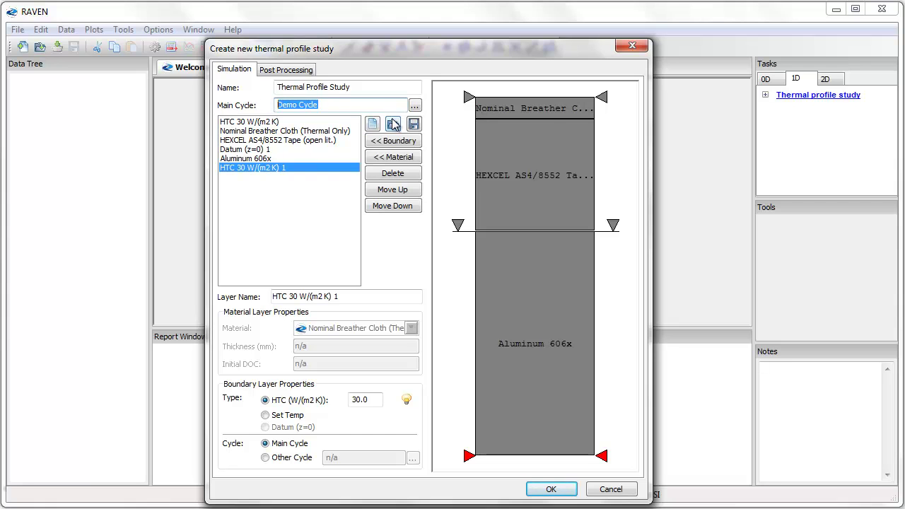
Run the simulation with Temperature checked under the Post Processing vs Time plots.
click(285, 70)
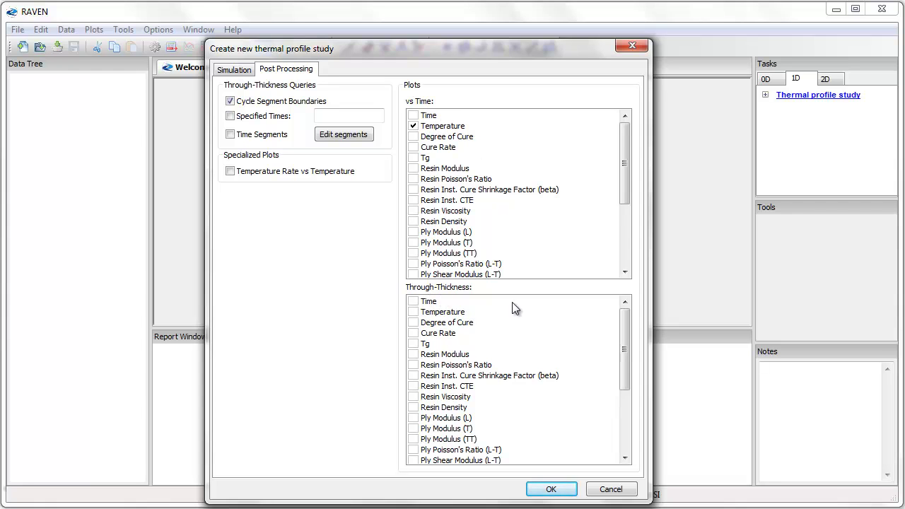
click(543, 489)
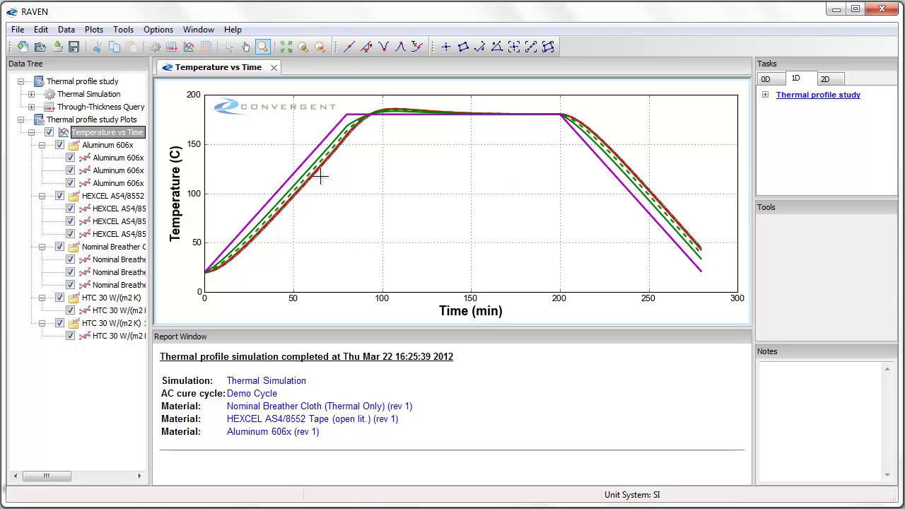
Hide the Nominal Breather Cloth and Aluminum 606x curves, zoom into the 60–85 min ramp, then zoom to fit.
click(60, 248)
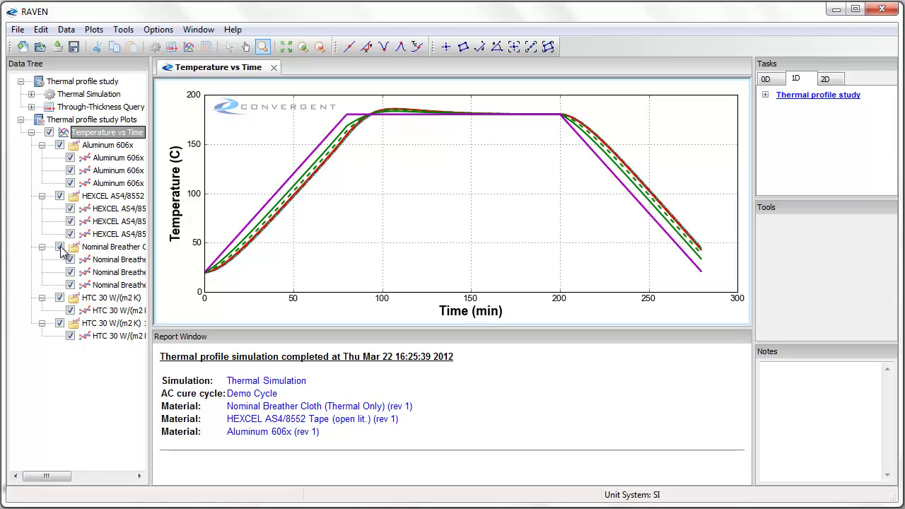
click(60, 145)
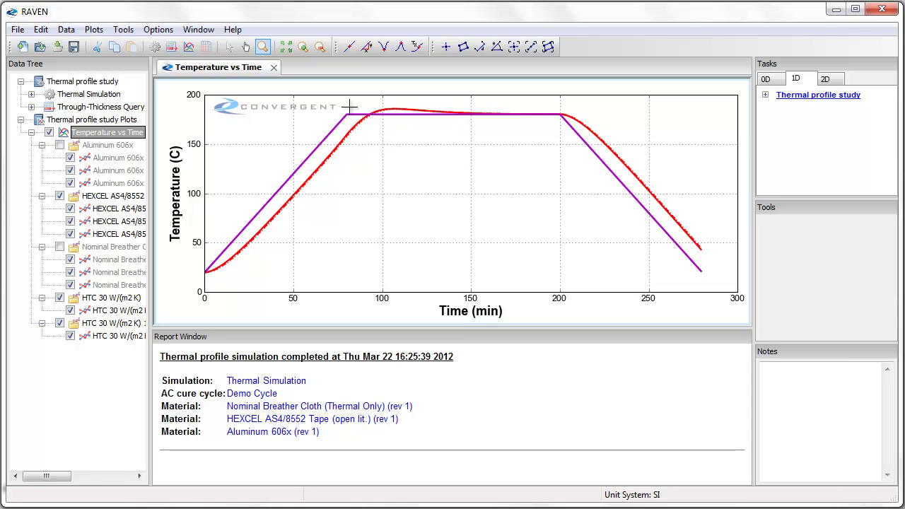
drag(356, 184, 359, 187)
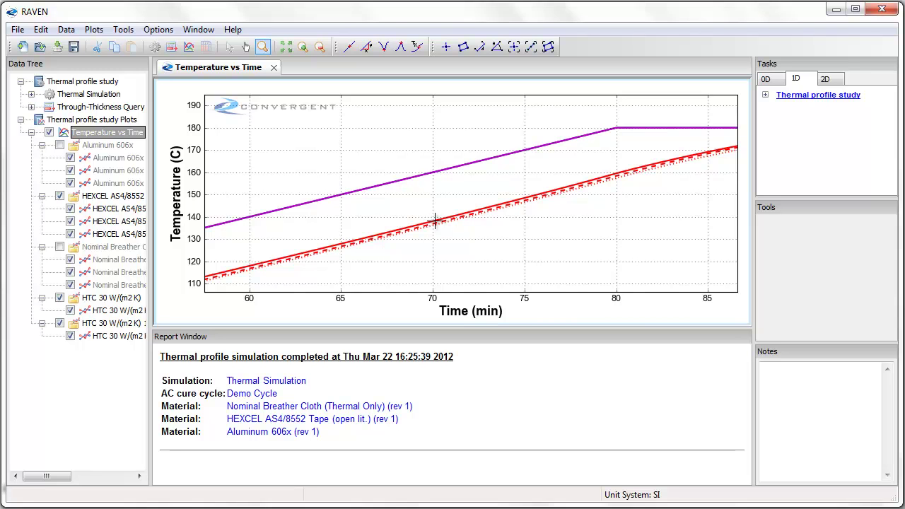
click(287, 47)
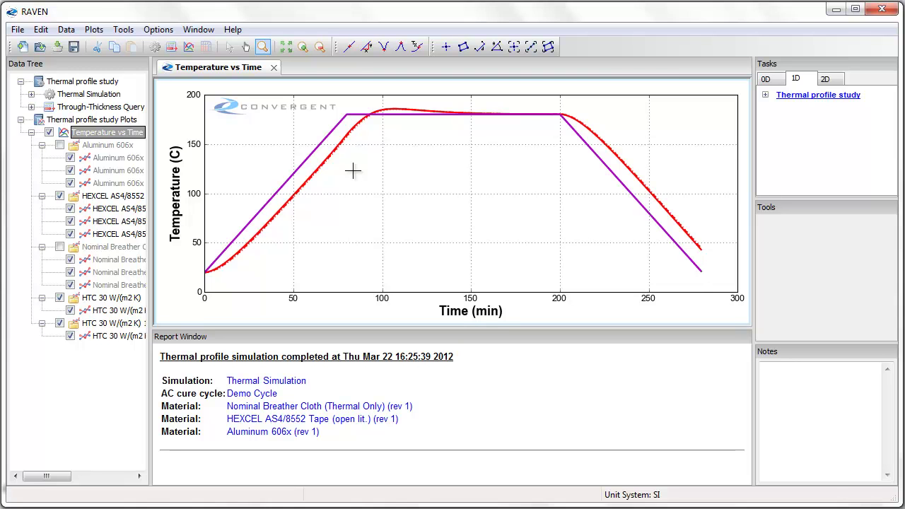
Start a new plot series sourced from the HEXCEL tape points at z = 4.990, 2.500 and 0.010 mm.
right_click(384, 167)
click(397, 176)
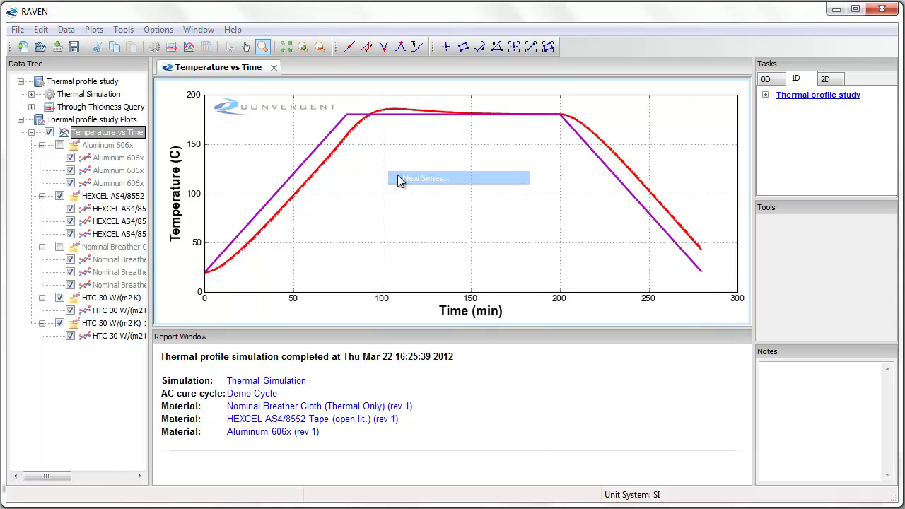
click(537, 182)
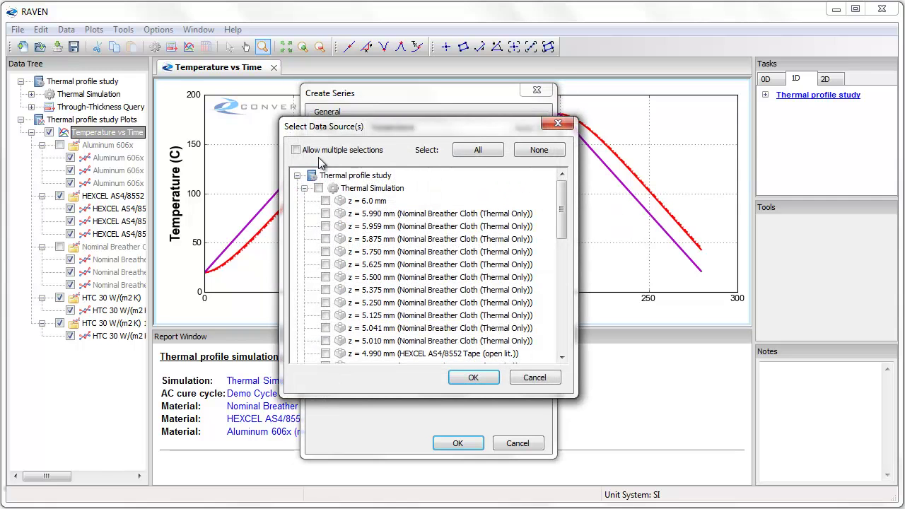
click(296, 150)
drag(560, 182, 563, 255)
click(325, 191)
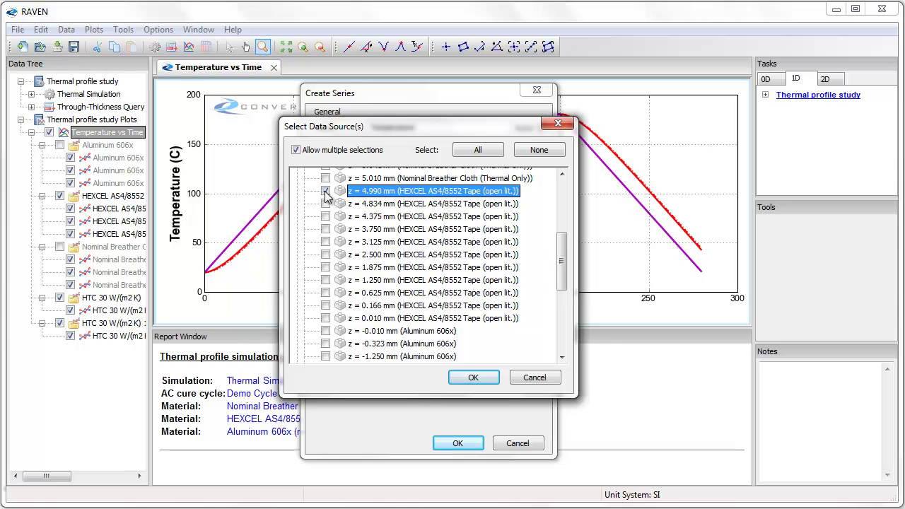
click(325, 255)
click(325, 319)
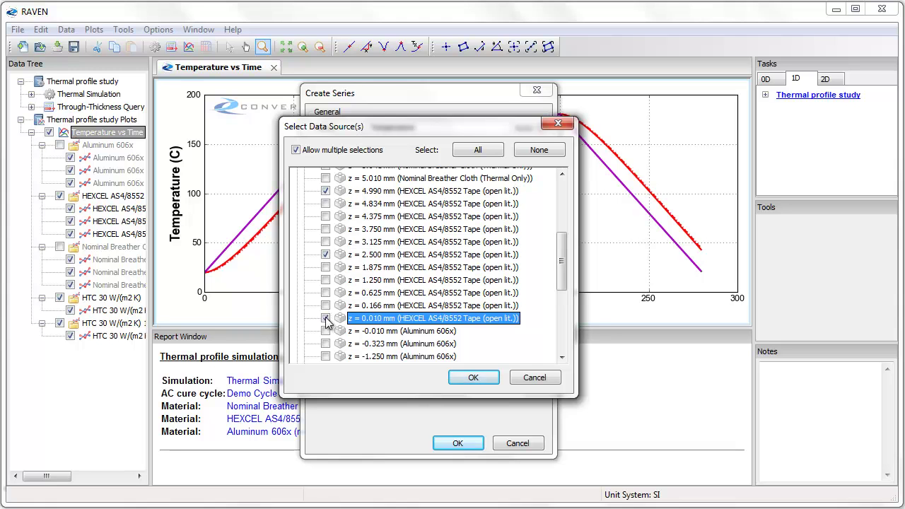
click(471, 377)
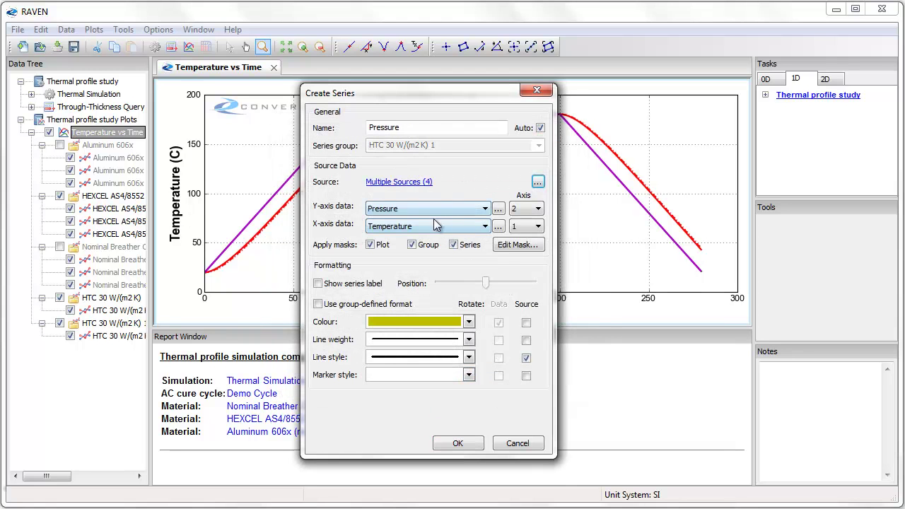
Plot the series as Degree of Cure versus Time and add it to the chart.
click(424, 208)
click(417, 268)
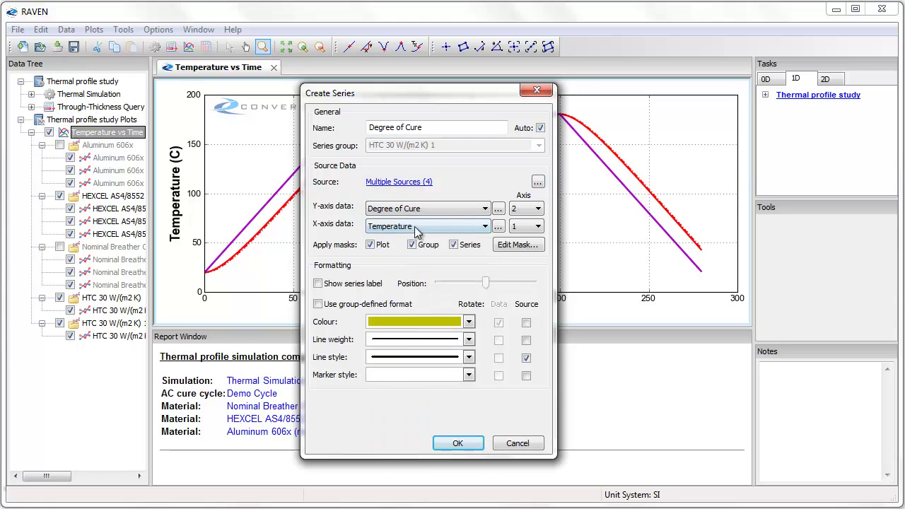
click(417, 227)
click(412, 239)
click(470, 443)
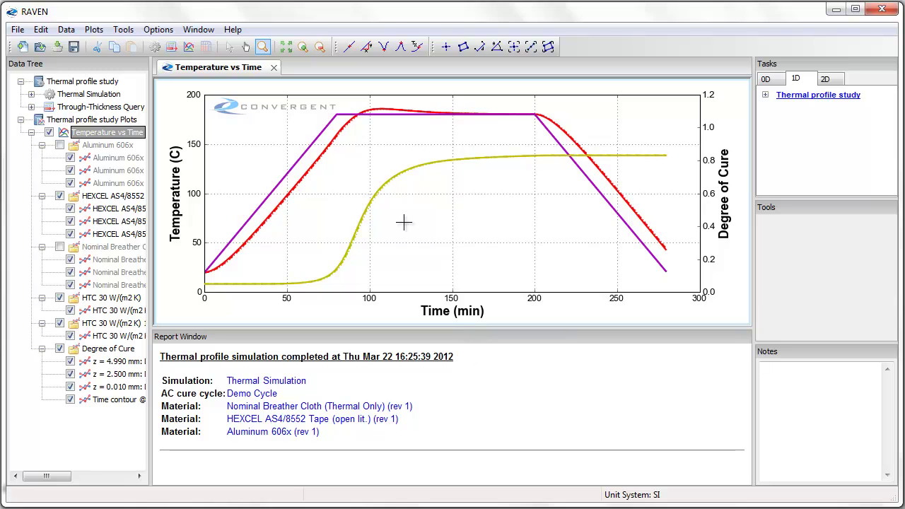